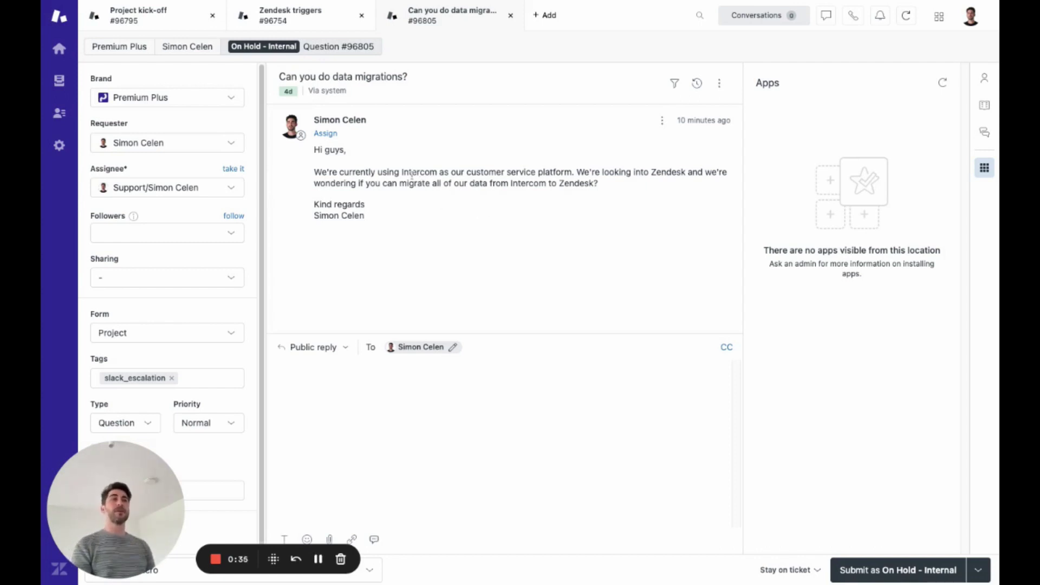
Show the AI reply options (Yes/No/More info/Docs/Rephrase) in the empty reply to the data migration ticket.
left_click_drag(420, 172, 572, 172)
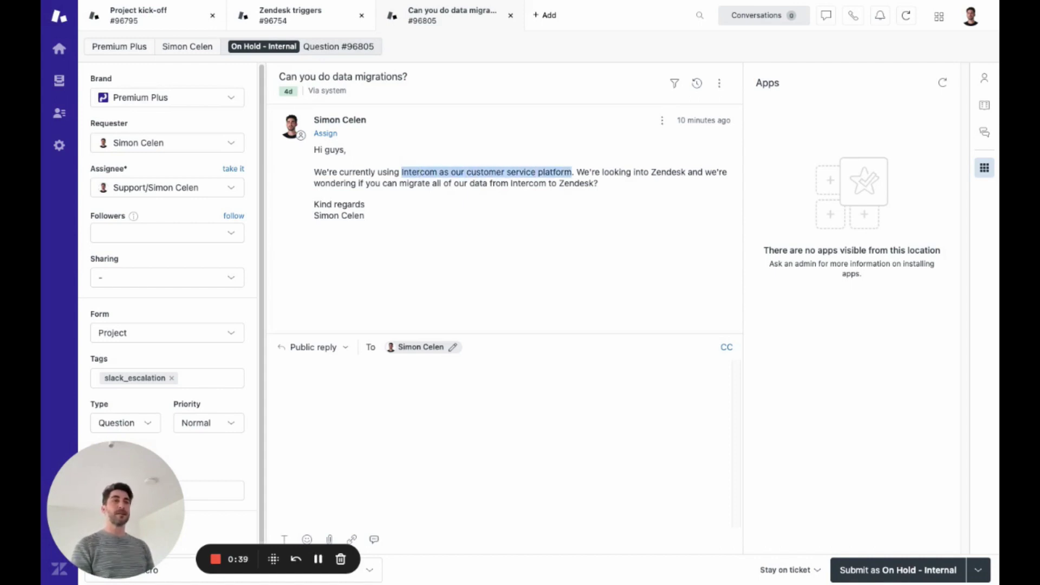
left_click(572, 172)
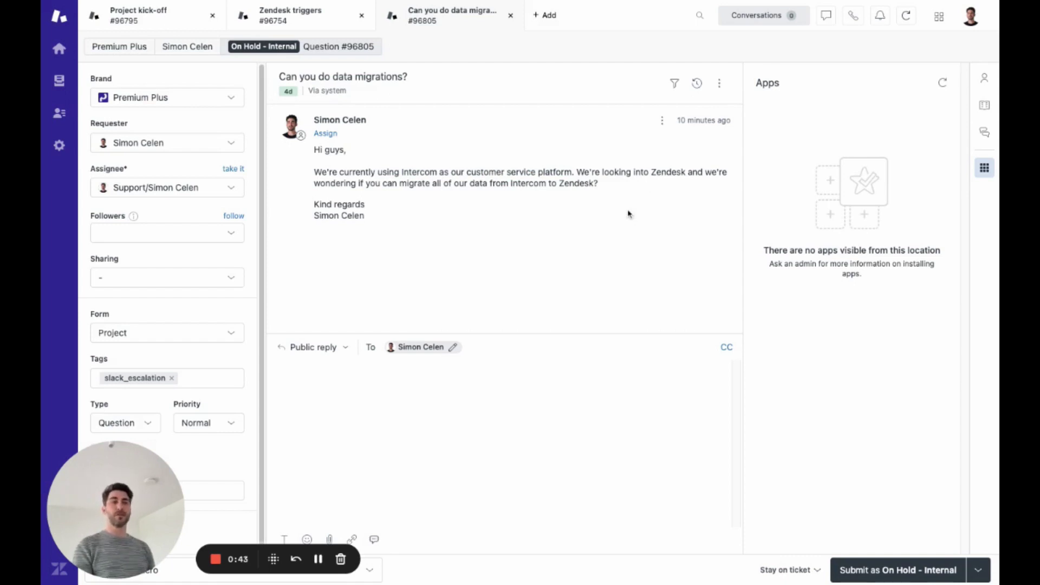
left_click(509, 445)
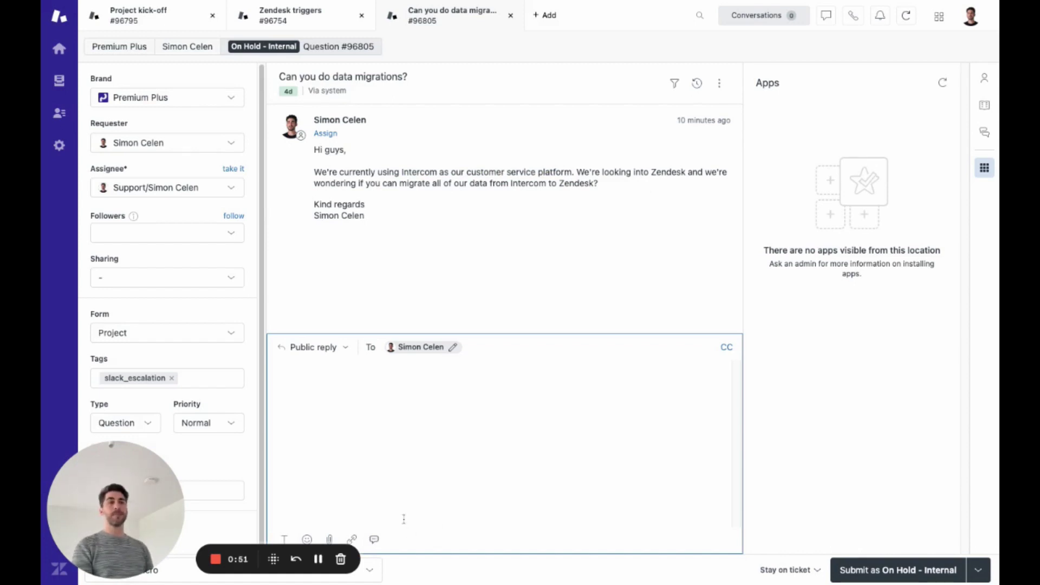
left_click(375, 540)
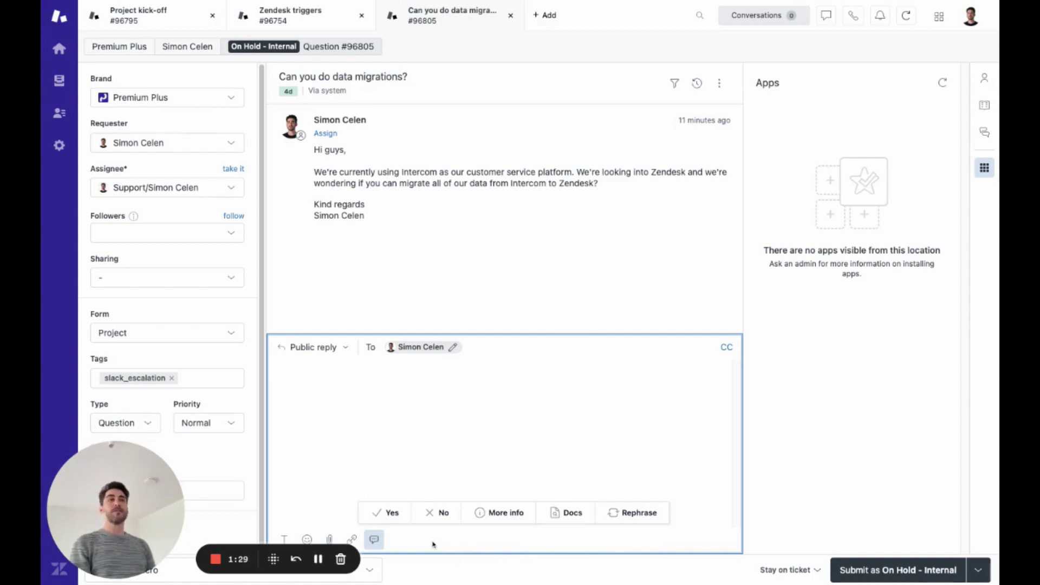
left_click(436, 514)
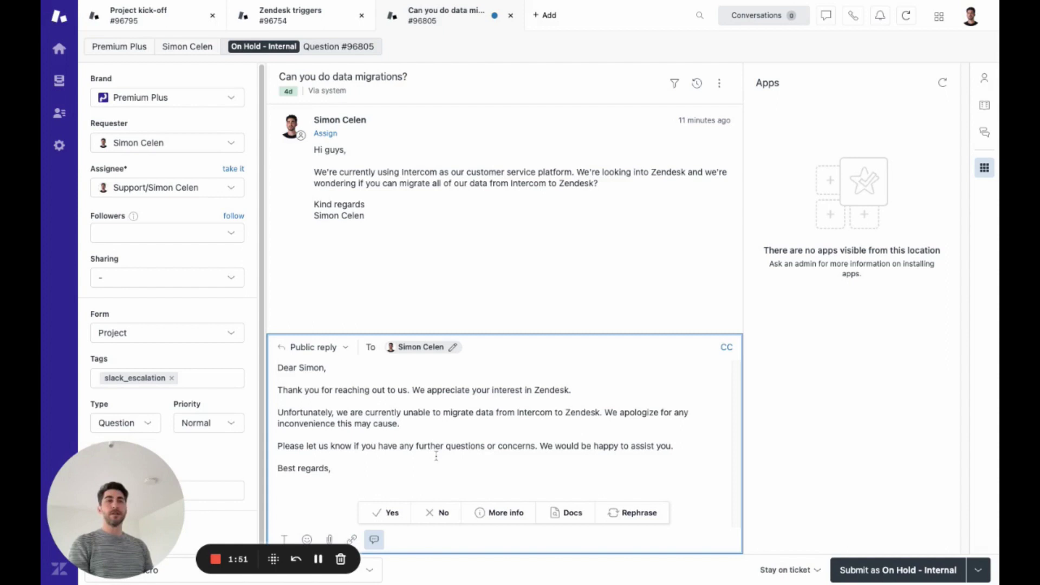
double_click(304, 412)
key("ctrl+shift+Right")
key("ctrl+shift+Right")
key("ctrl+shift+Right")
key("ctrl+shift+Right")
key("ctrl+shift+Right")
key("ctrl+shift+Right")
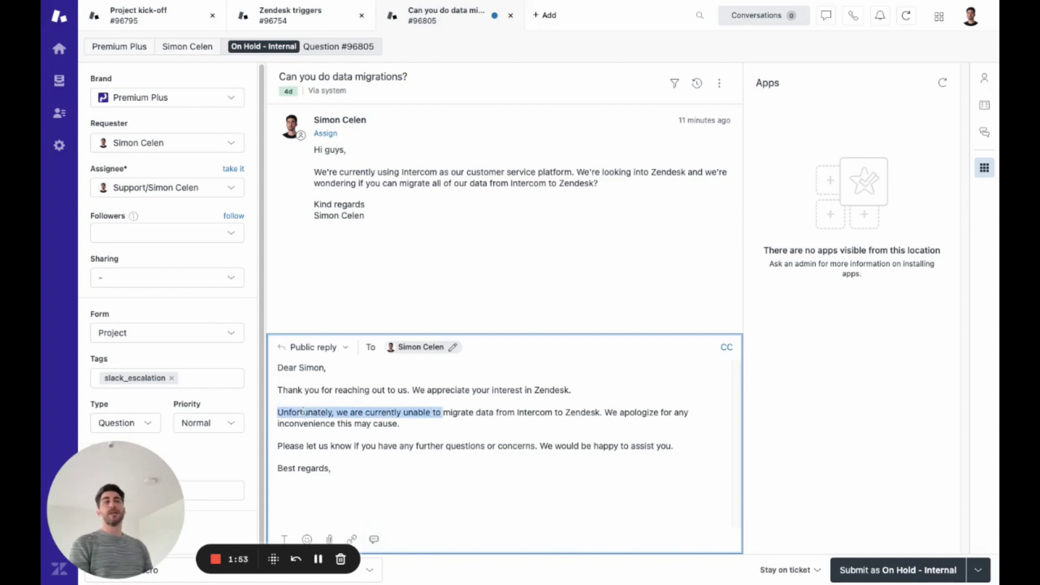
left_click(375, 465)
key("ctrl+a")
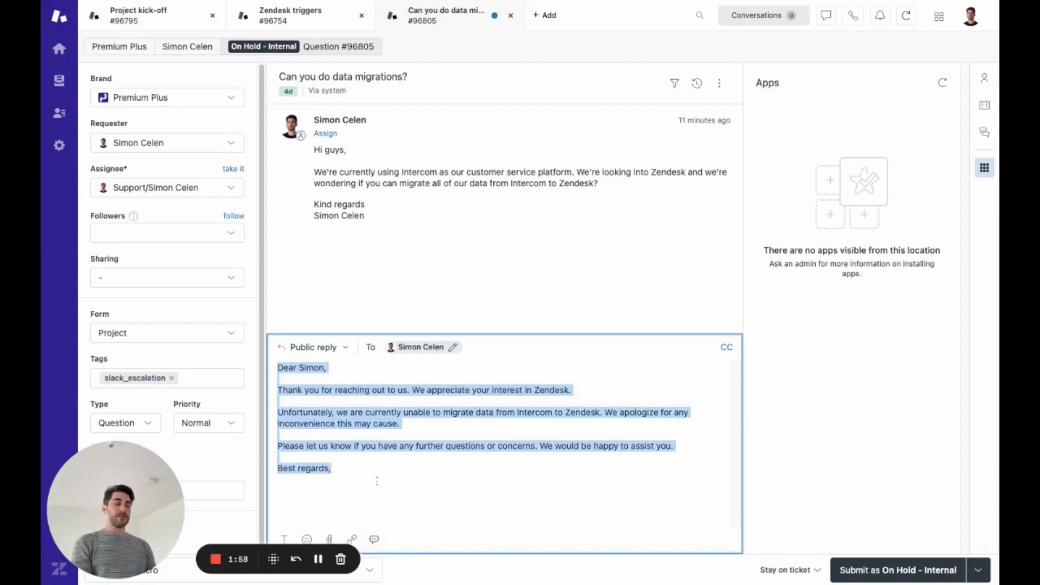
key("BackSpace")
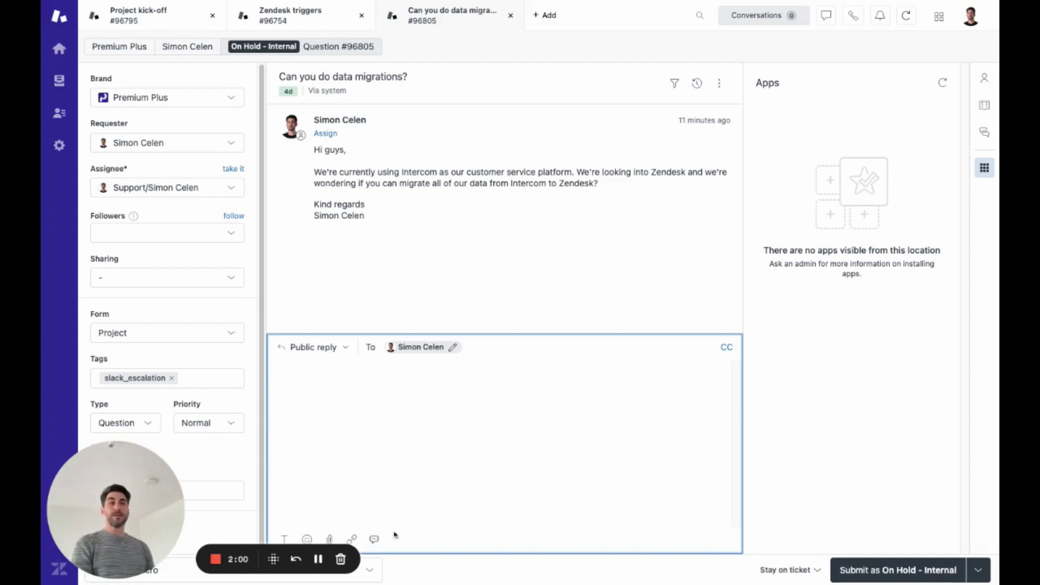
left_click(373, 538)
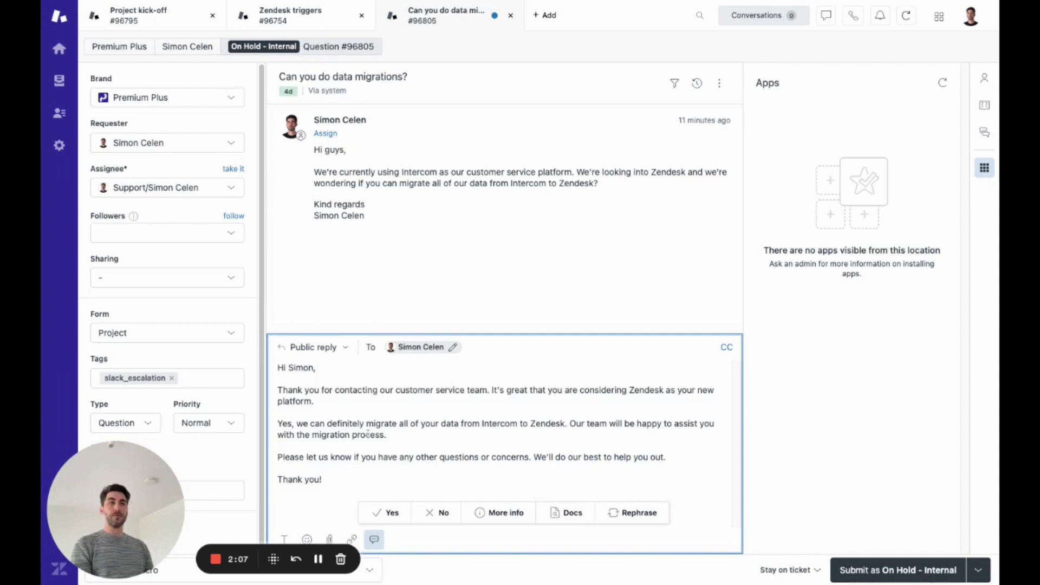
left_click(307, 424)
key("ctrl+shift+Right")
key("ctrl+shift+Right")
key("ctrl+shift+Right")
key("ctrl+shift+Right")
key("ctrl+shift+Right")
key("ctrl+shift+Right")
key("ctrl+shift+Right")
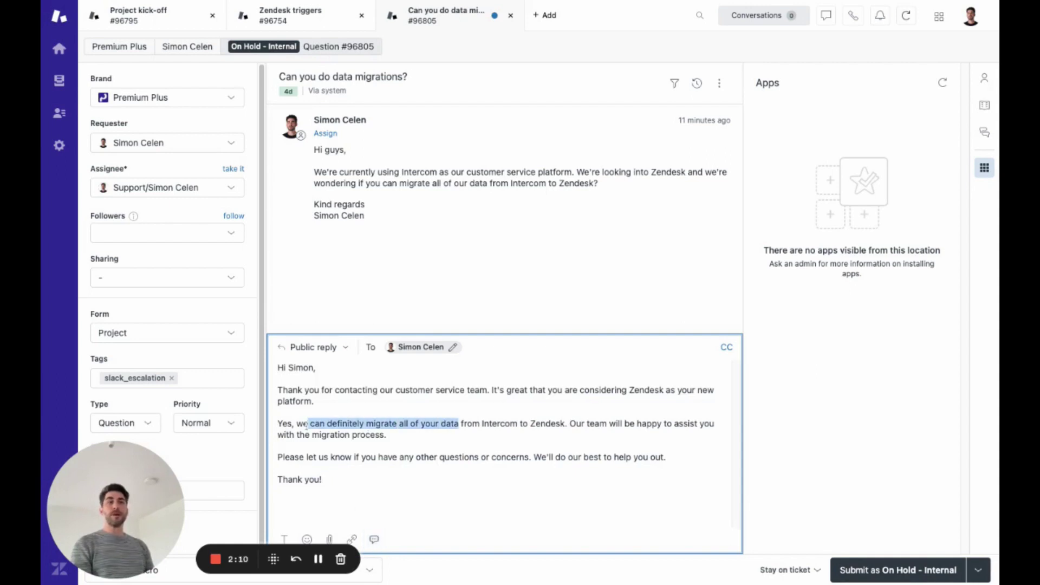
left_click(504, 440)
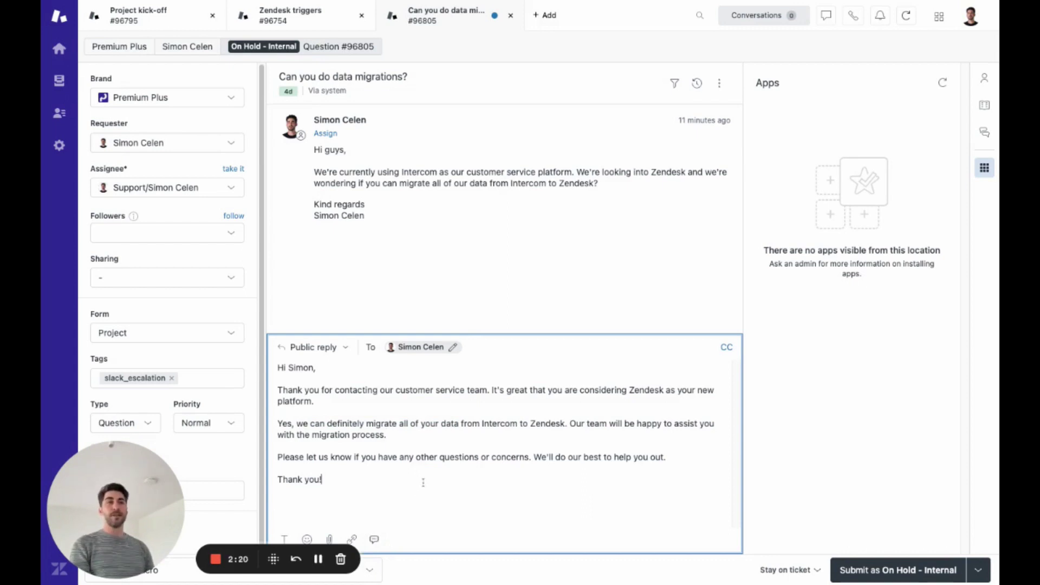
key("ctrl+a")
key("BackSpace")
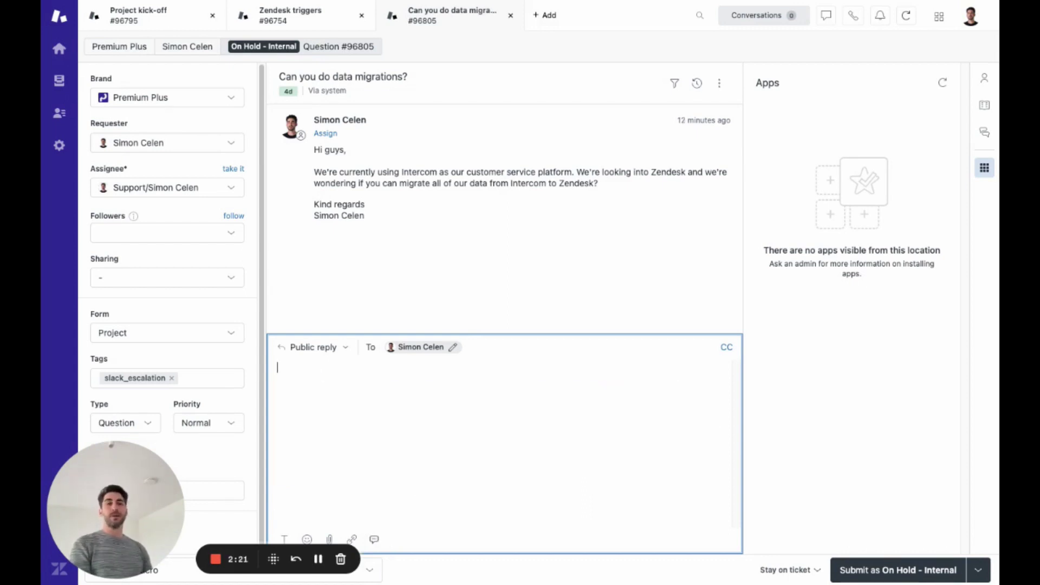
Generate a More info AI draft asking which Intercom data to migrate, regenerating it once.
left_click(374, 539)
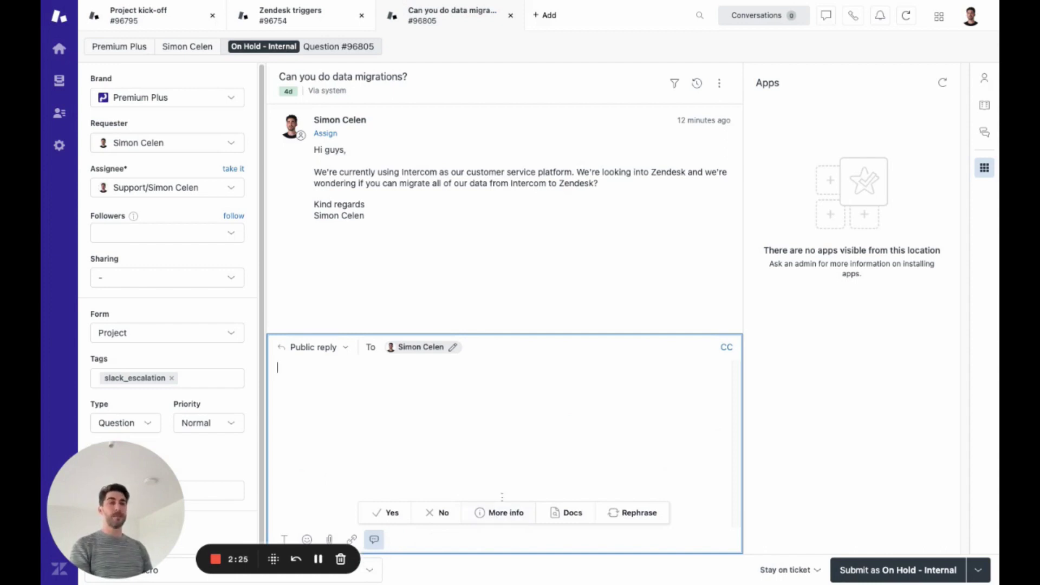
left_click(495, 512)
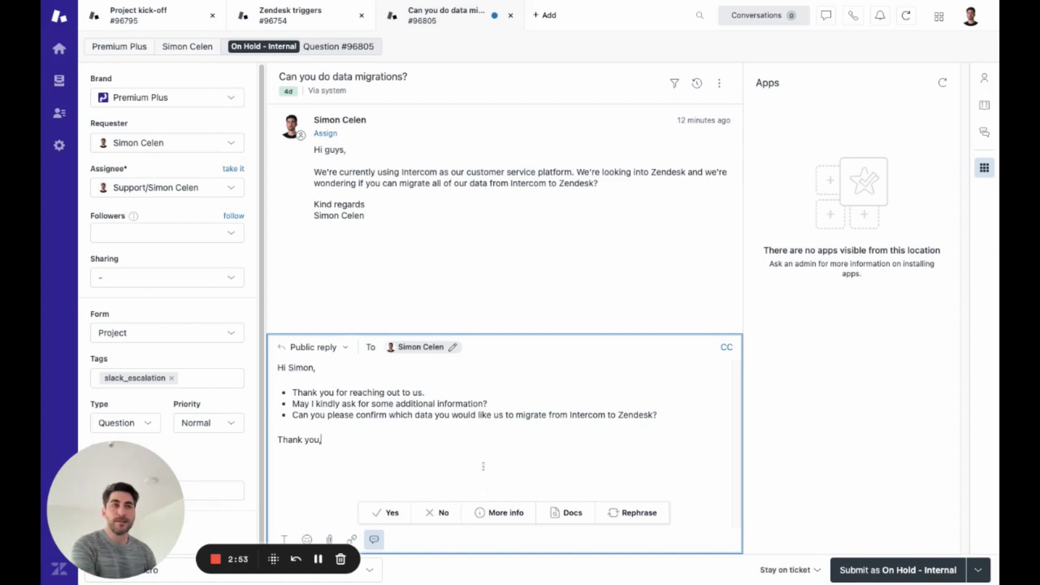
left_click(501, 513)
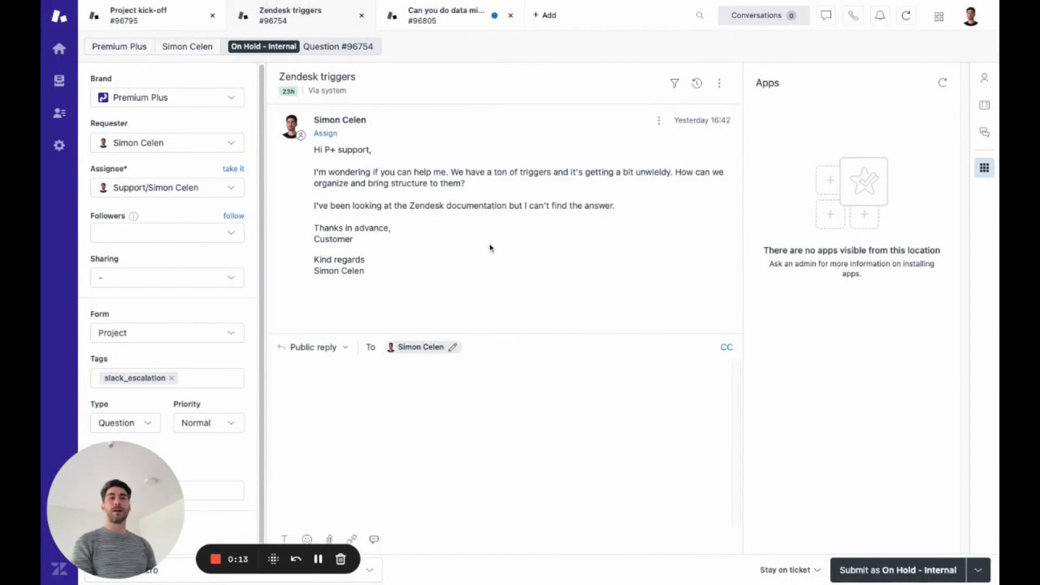
Generate a Docs-based AI answer on trigger categories citing 'Creating categories to organize triggers'.
left_click(394, 544)
left_click(375, 539)
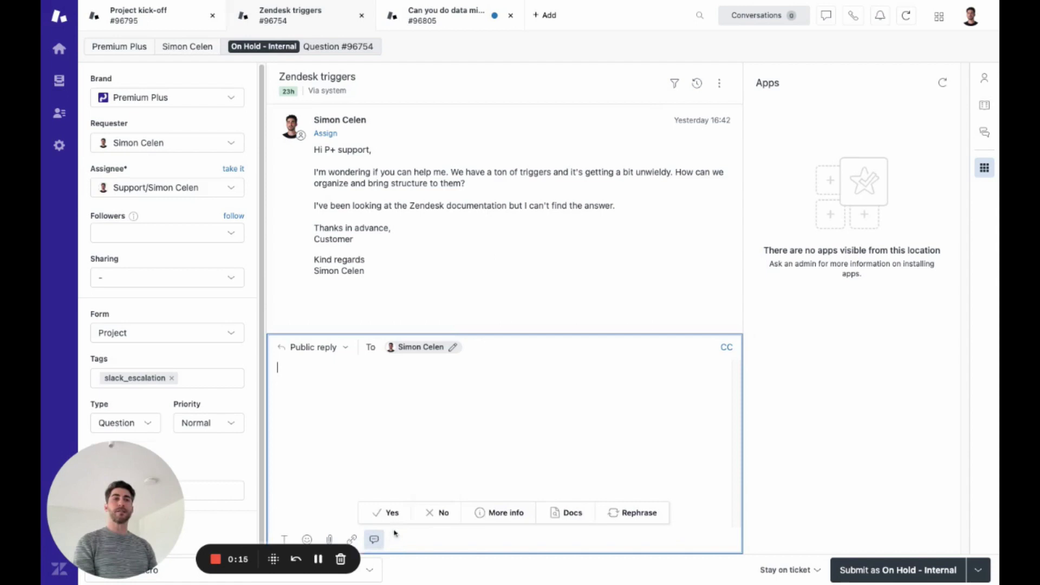
left_click(563, 517)
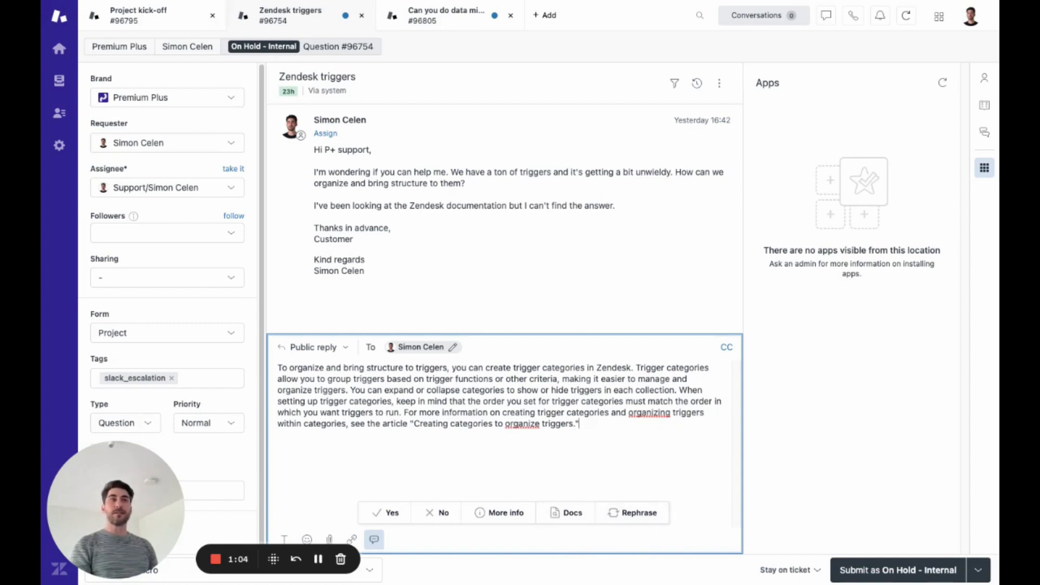
left_click(171, 16)
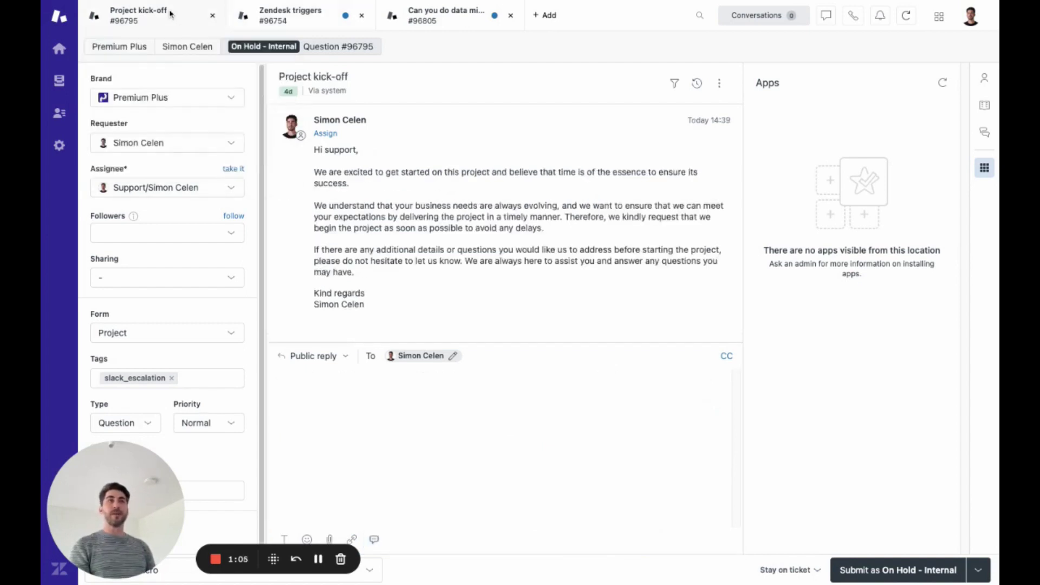
left_click(557, 389)
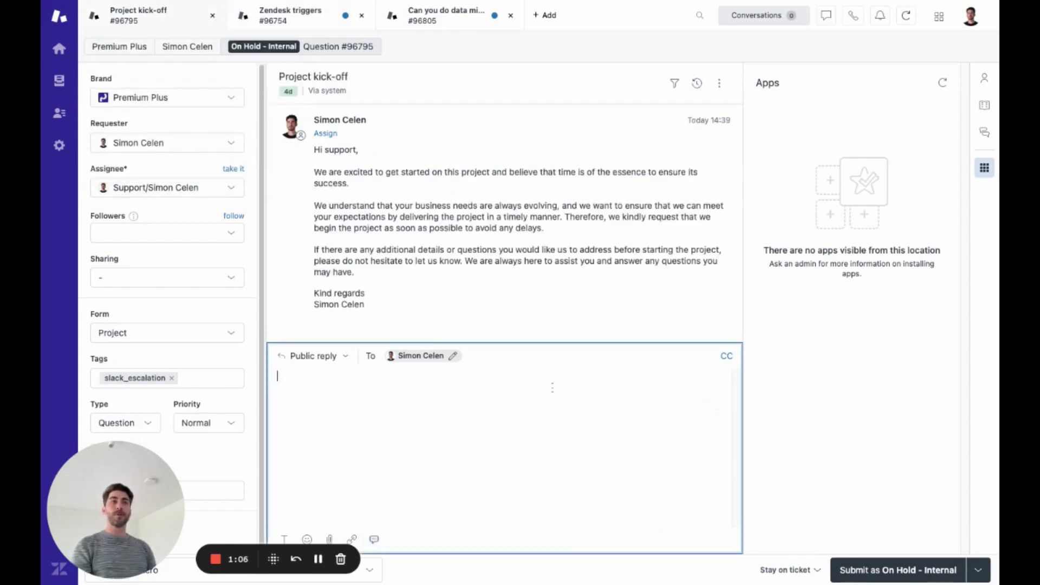
left_click(374, 540)
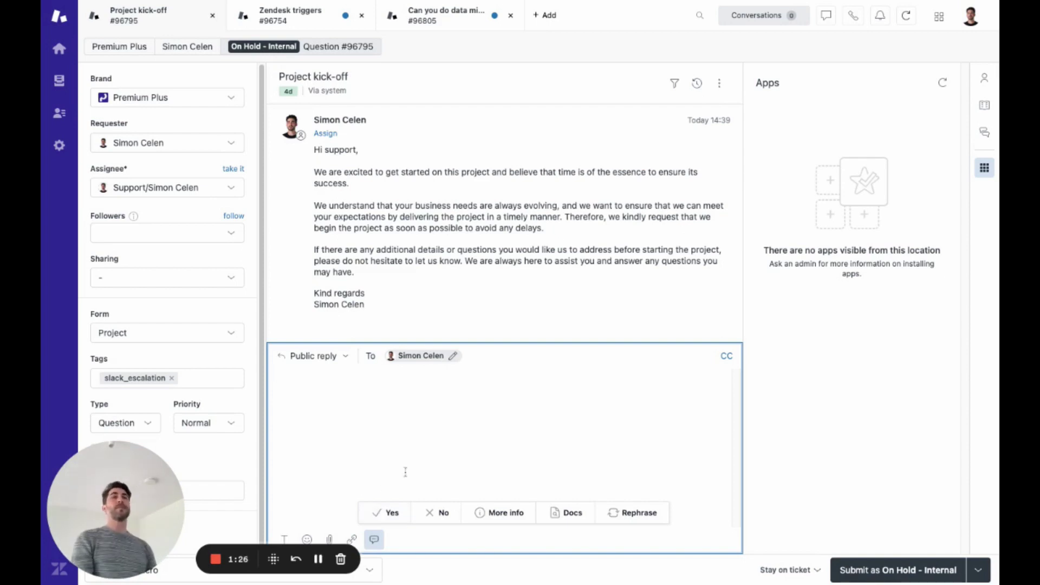
left_click(424, 432)
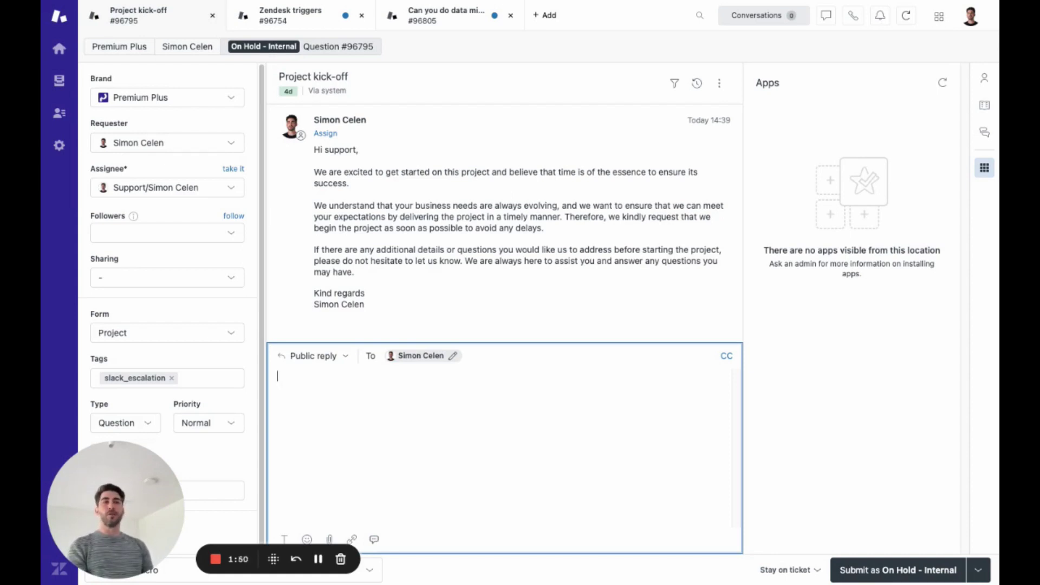
Write 'we can start next month' and have AI Rephrase expand it into a customer-friendly reply.
type("we ")
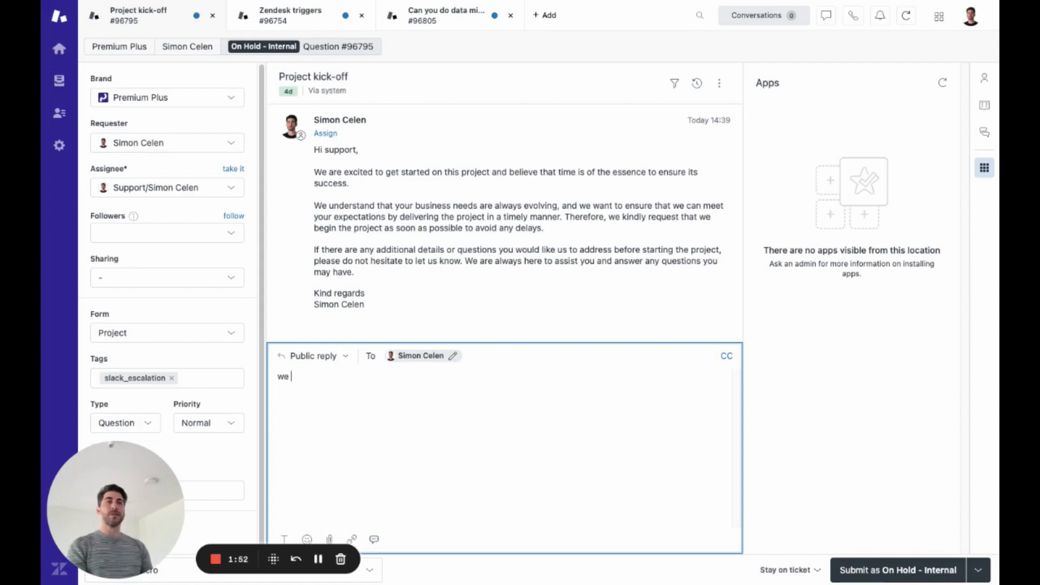
type("can start net")
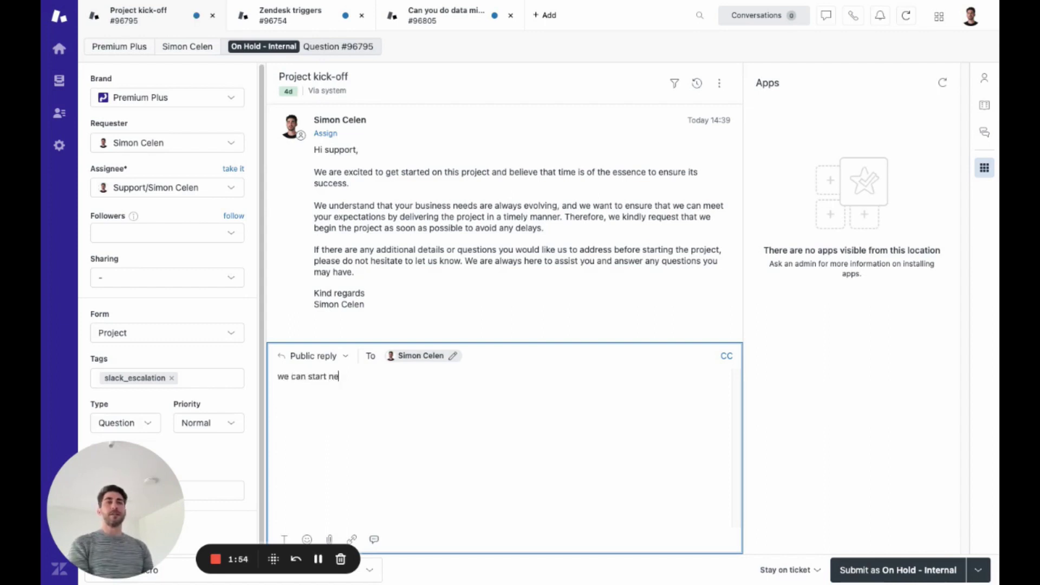
key("BackSpace")
key("BackSpace")
type("xt month")
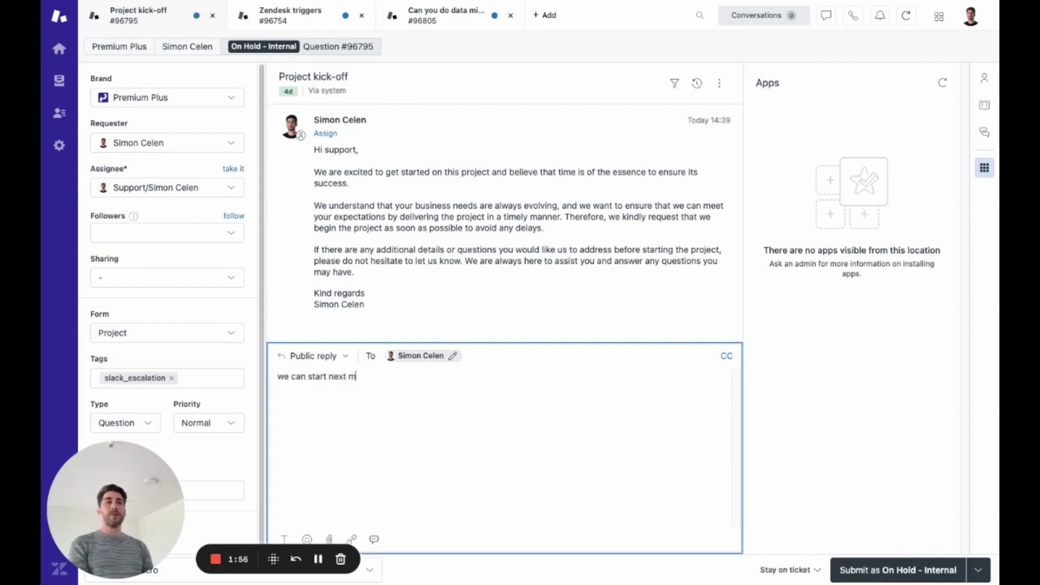
left_click(374, 539)
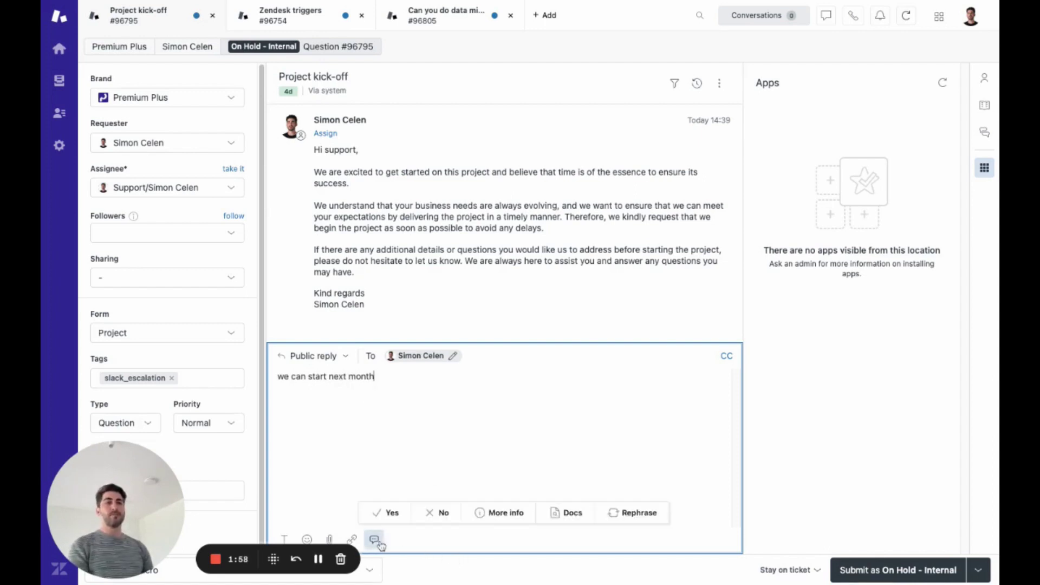
left_click(631, 515)
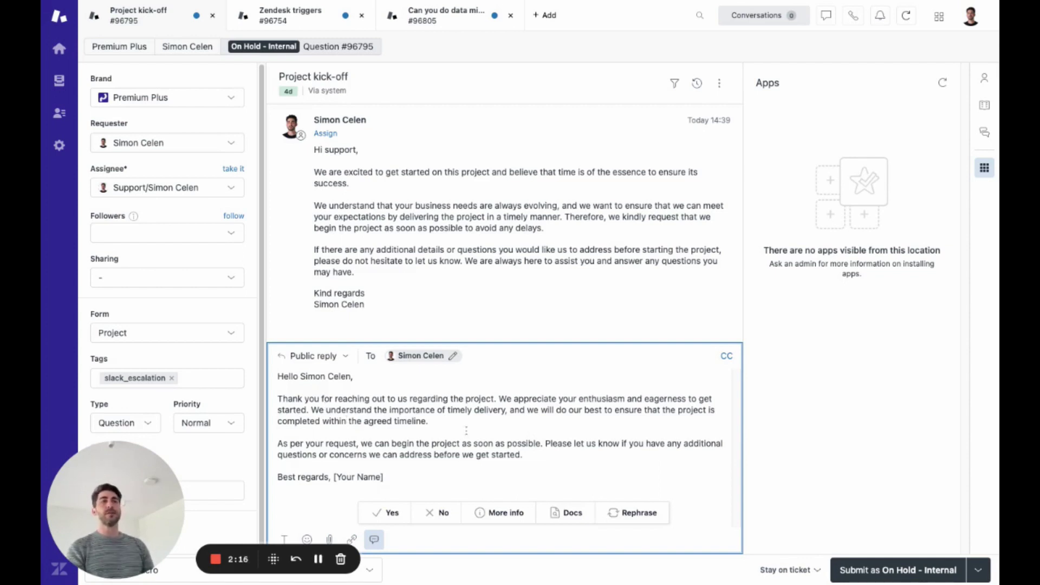
Delete the 'Best regards, [Your Name]' sign-off and add a blank line above 'As per your request'.
left_click(431, 472)
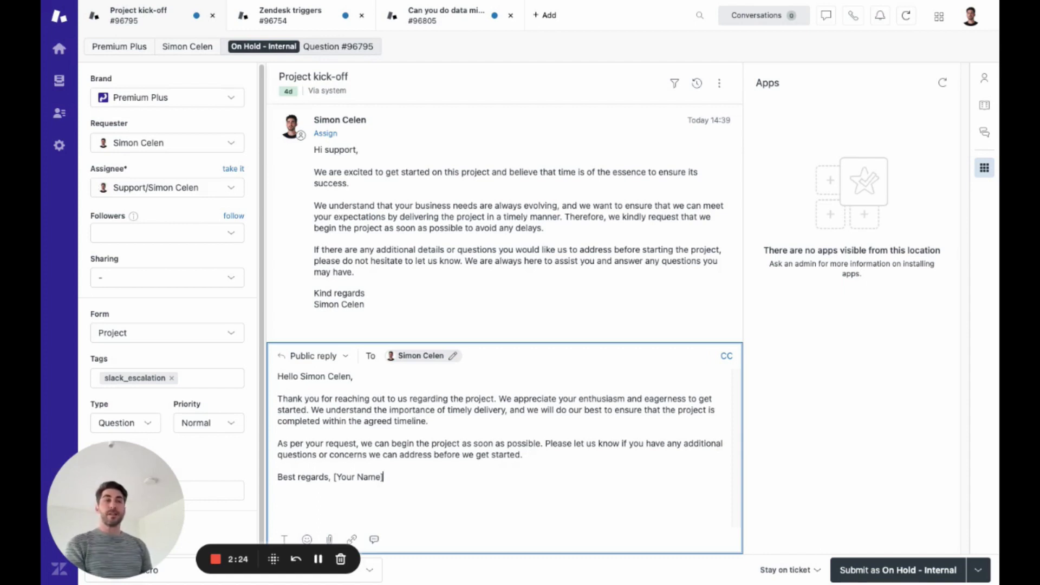
key("shift+Home")
key("BackSpace")
key("BackSpace")
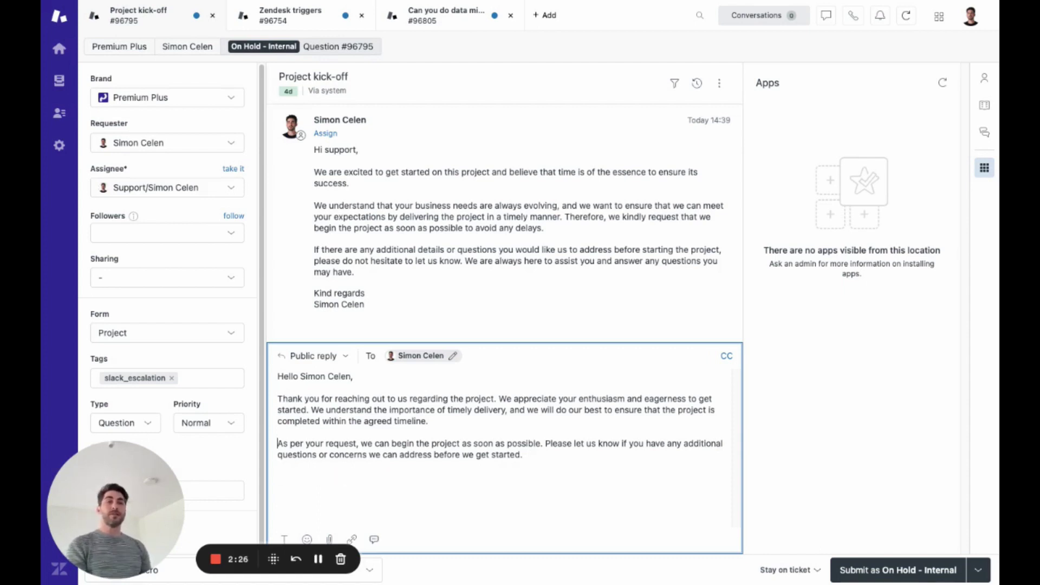
key("Return")
key("Return")
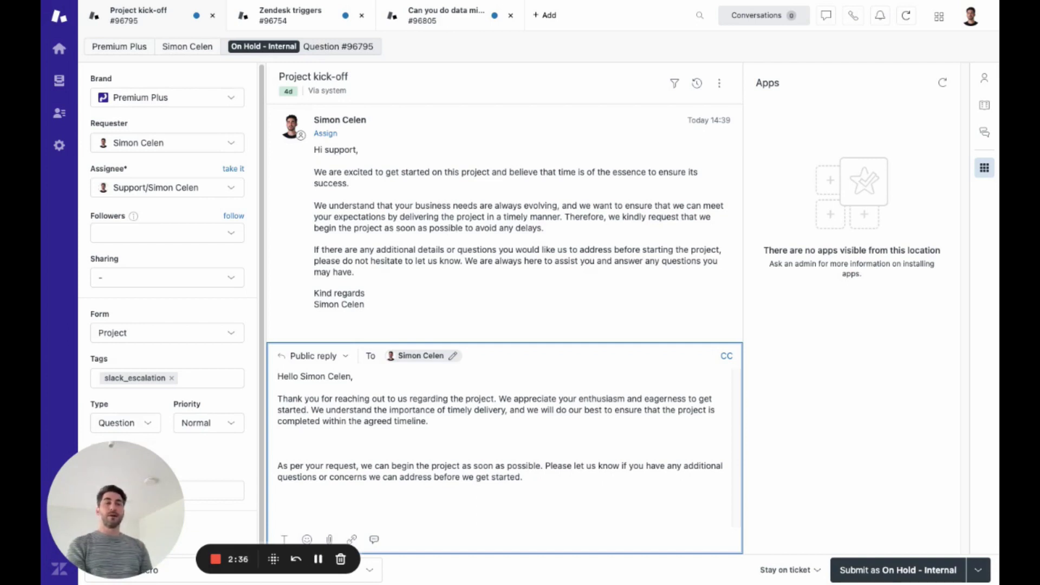
Add 'share API details by tomorrow' and have AI Rephrase turn it into a polite reminder.
type("share API det")
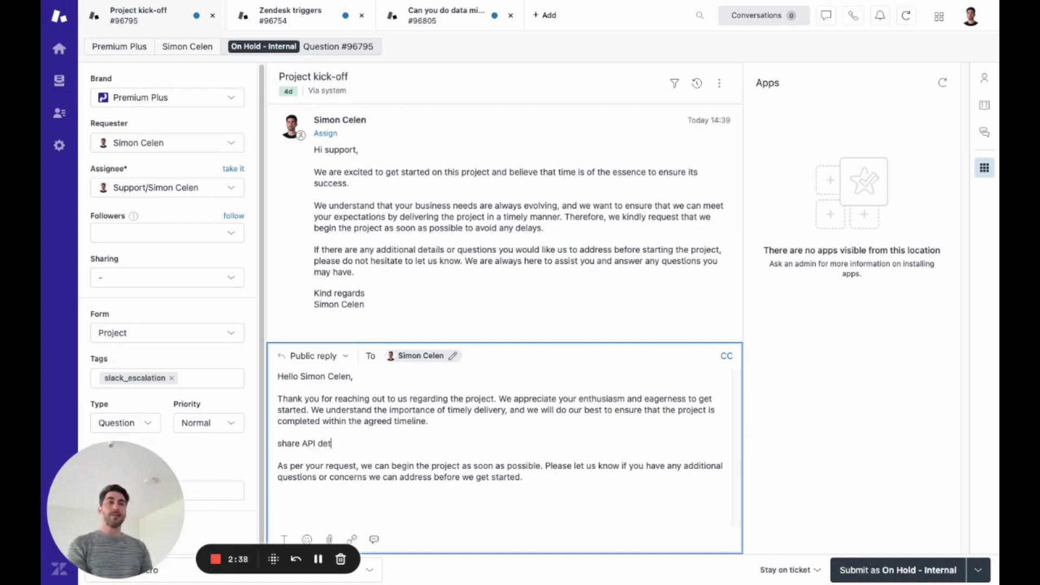
type("ails by tomor")
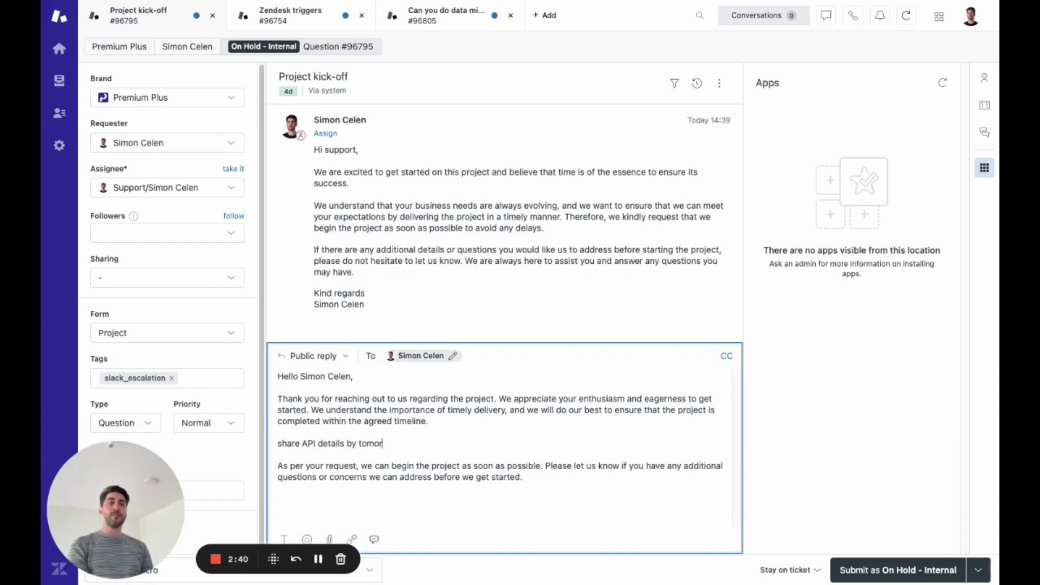
type("row")
key("shift+Home")
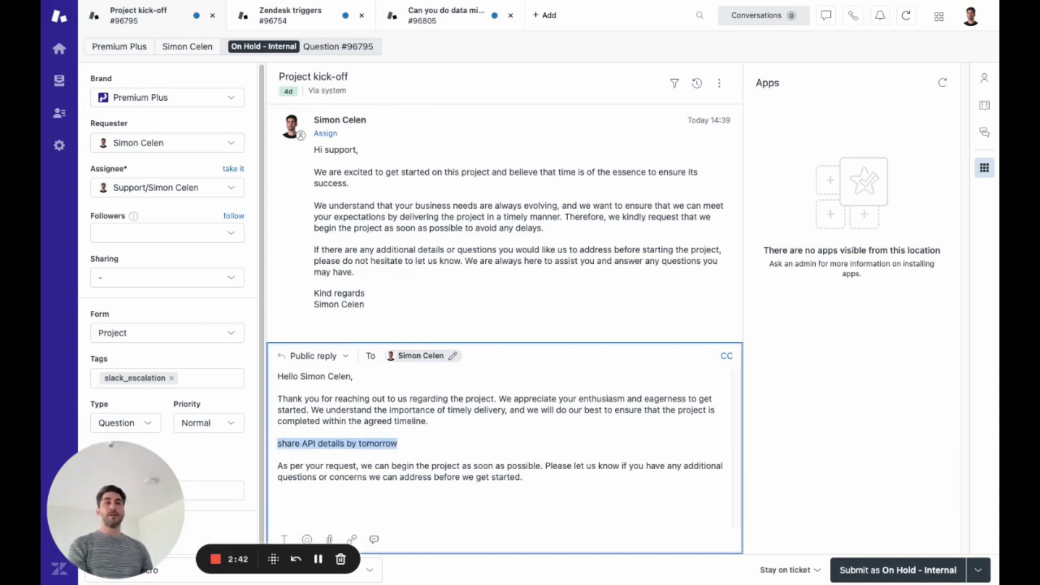
left_click(374, 539)
left_click(637, 519)
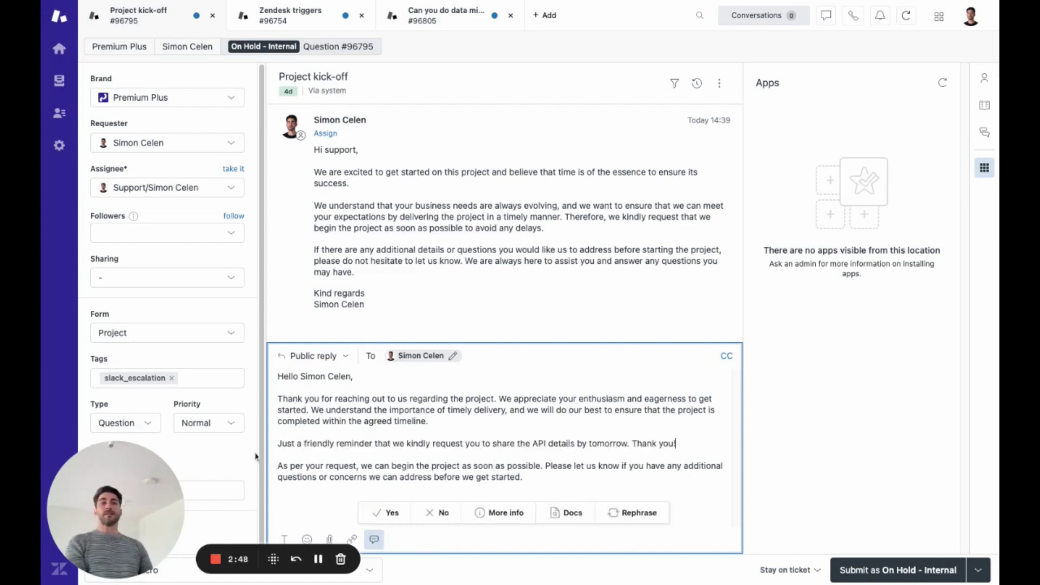
left_click(275, 444)
key("shift+alt+Right")
key("shift+alt+Right")
key("shift+alt+Right")
key("shift+alt+Right")
key("shift+alt+Right")
key("shift+alt+Right")
key("shift+alt+Right")
key("shift+alt+Right")
key("shift+alt+Right")
key("shift+alt+Right")
key("shift+alt+Right")
key("shift+alt+Right")
key("shift+alt+Right")
key("shift+alt+Right")
key("shift+alt+Right")
key("shift+alt+Right")
key("shift+alt+Right")
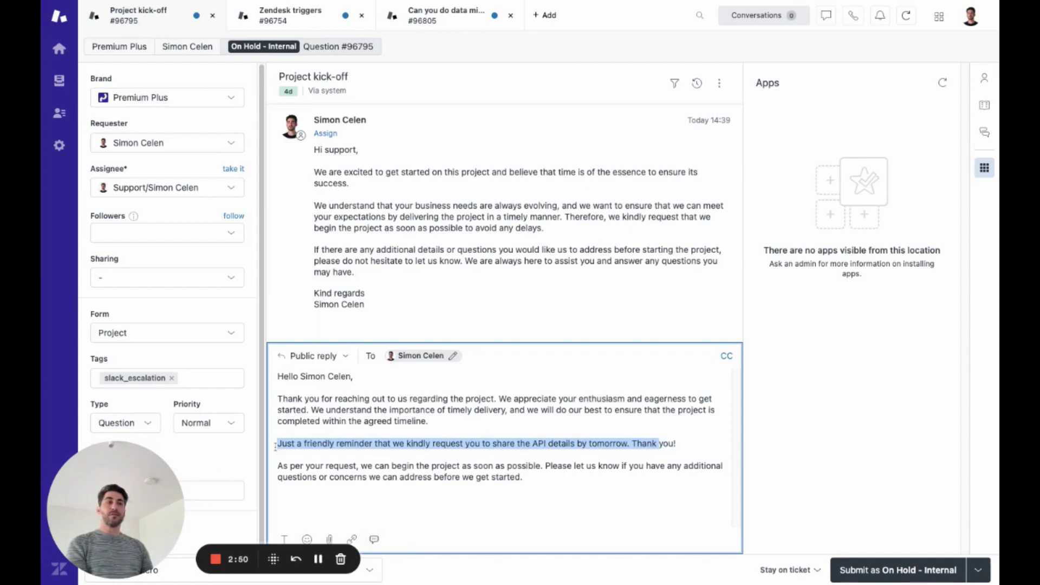
left_click(678, 444)
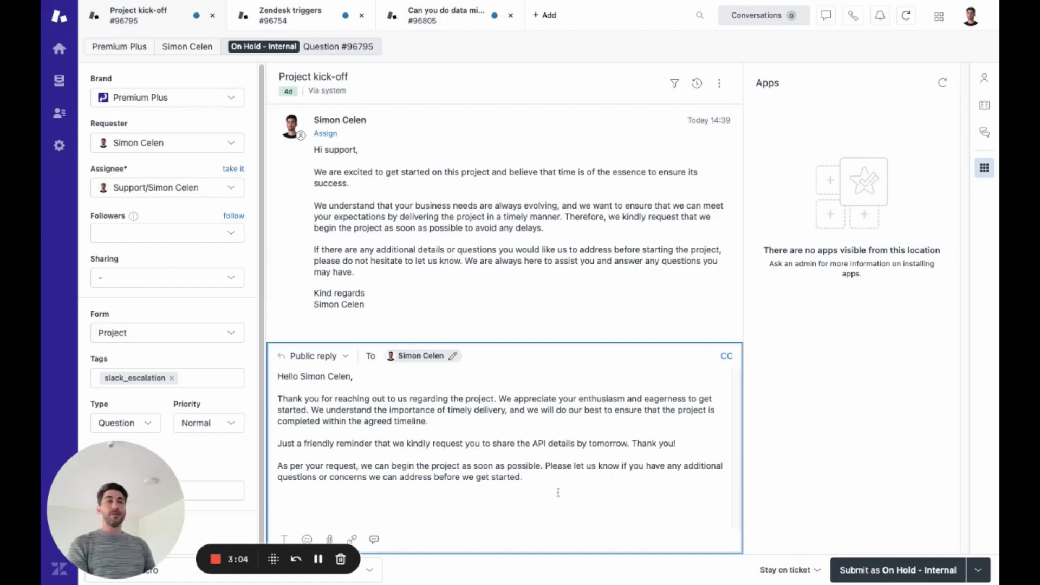
left_click(374, 539)
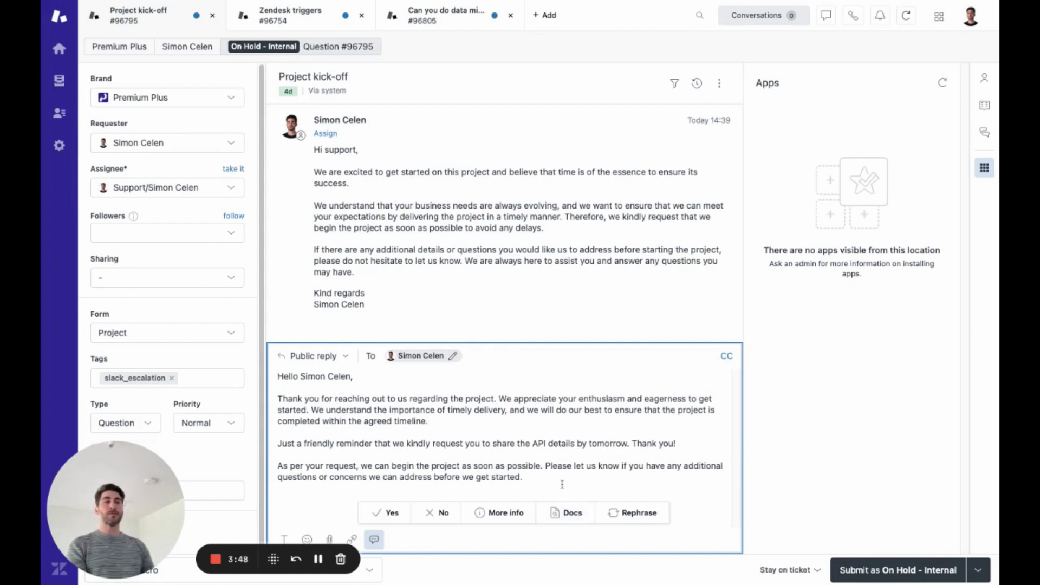
left_click(562, 480)
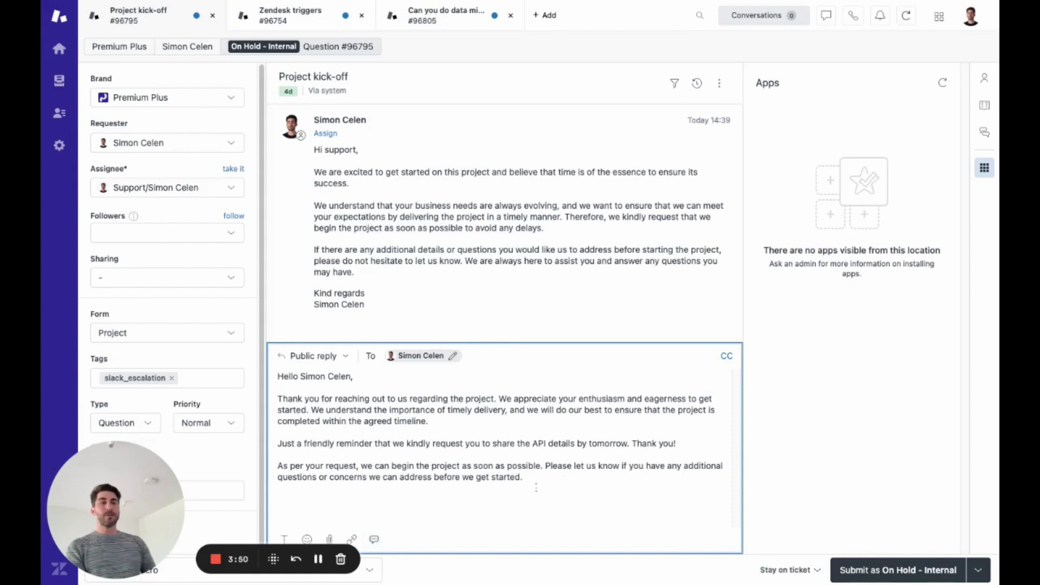